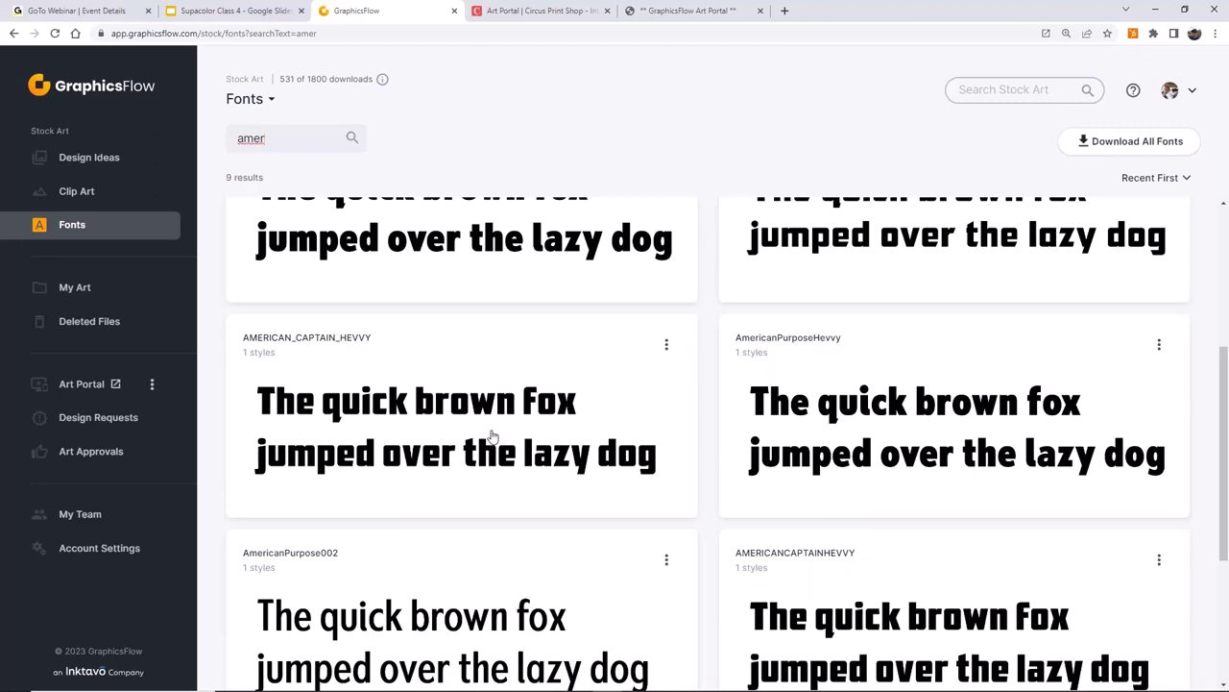
- Open the Design Ideas library and browse its 6,943 stock designs, sorted Recent First
click(105, 160)
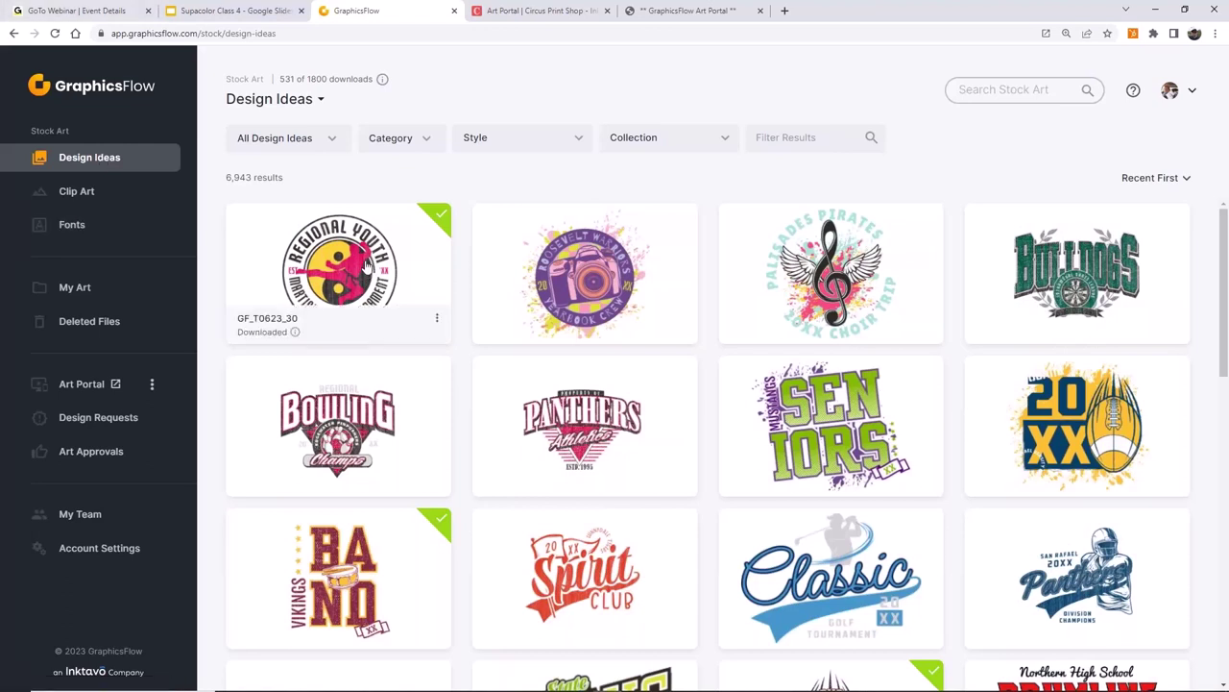
mouse_move(326, 267)
mouse_move(587, 280)
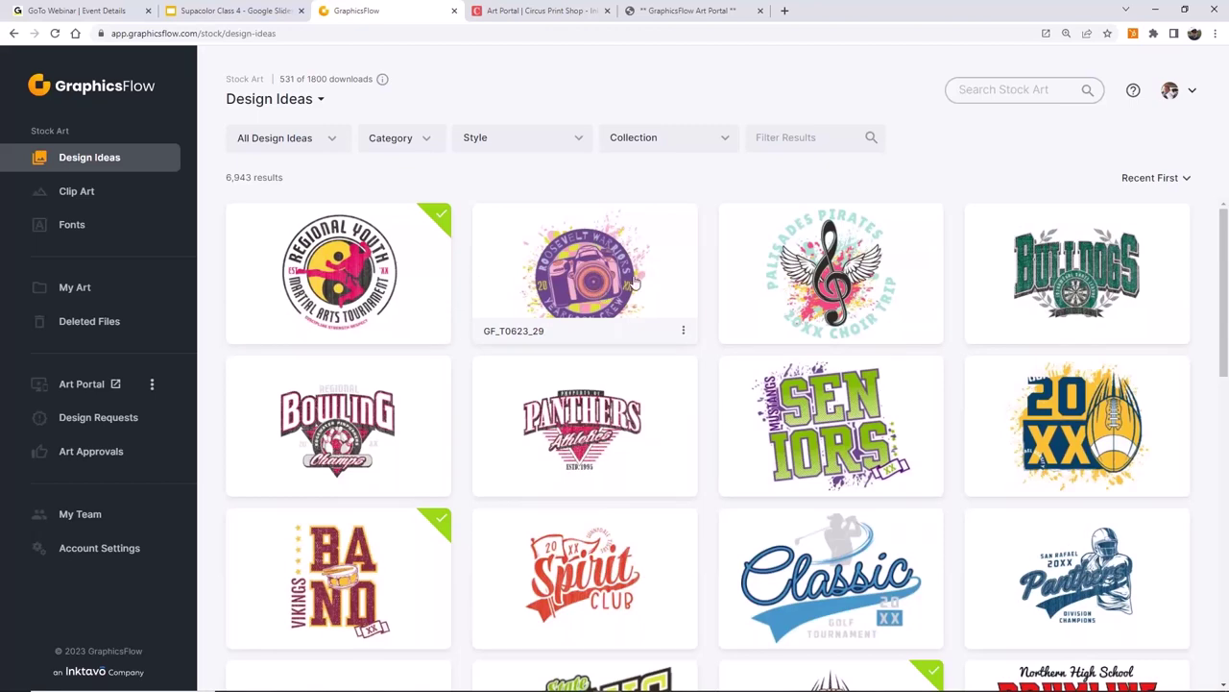
drag(1222, 291, 1195, 192)
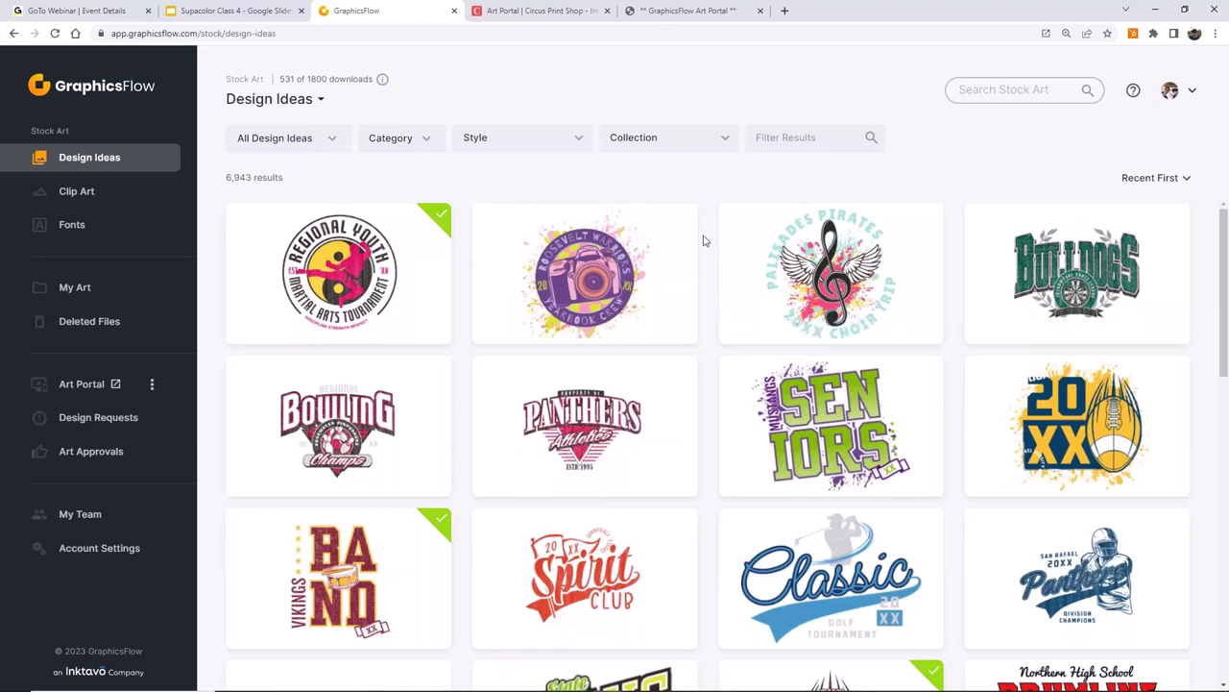
- Filter designs to the Athletic style and 'cross', then open the Mendocino Vikings card GF_T0622_12
click(576, 142)
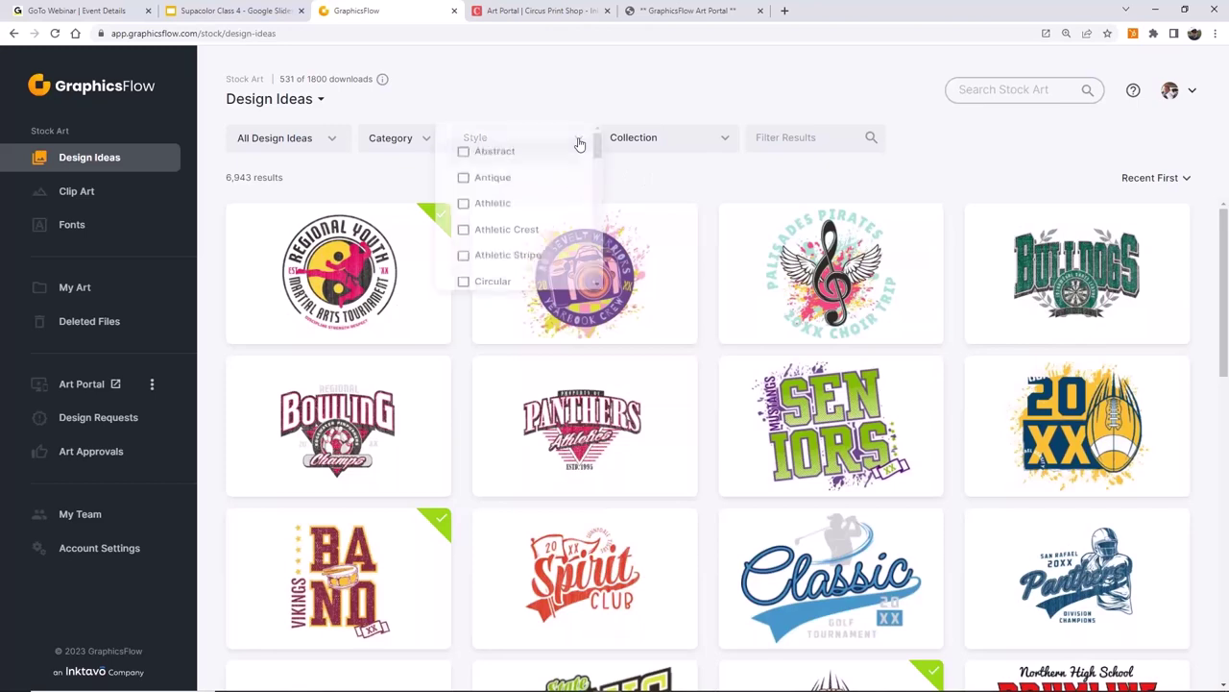
click(463, 209)
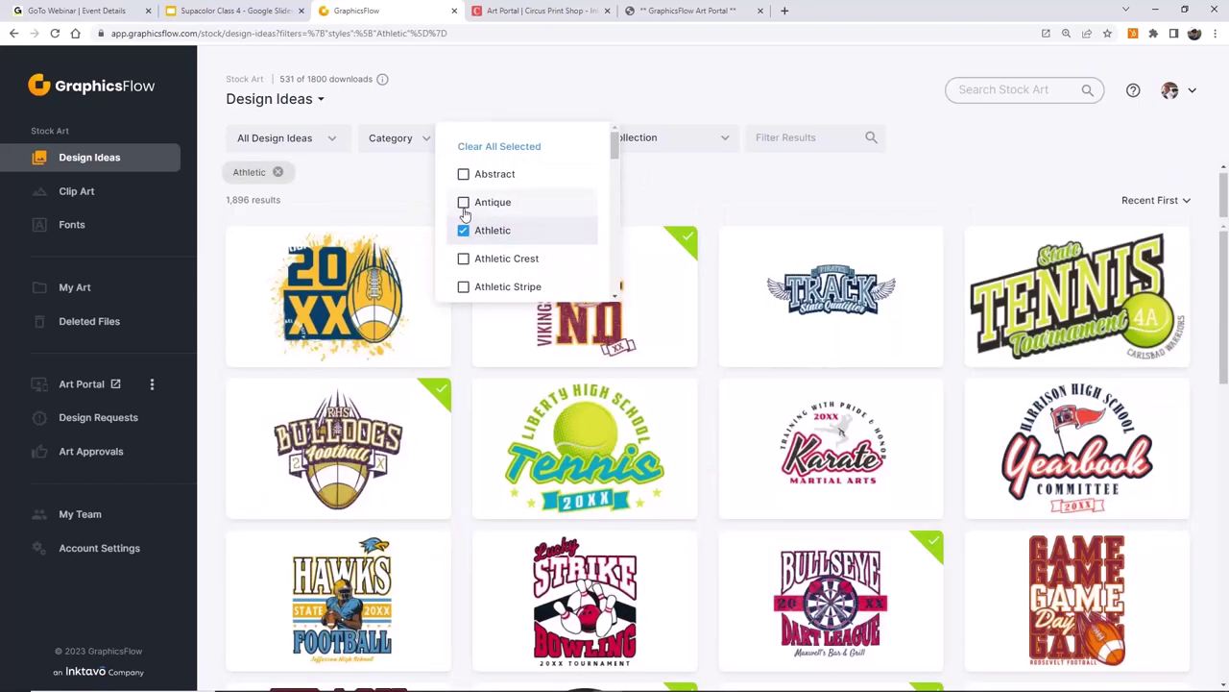
click(773, 139)
text(cross)
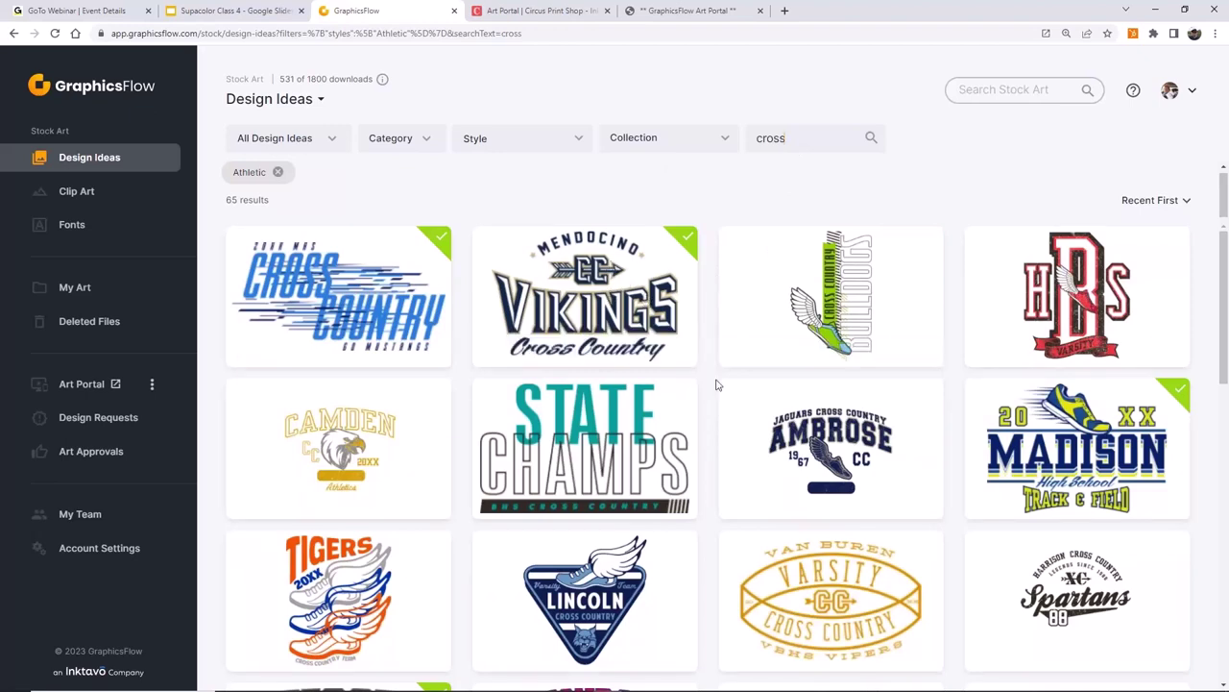
click(595, 276)
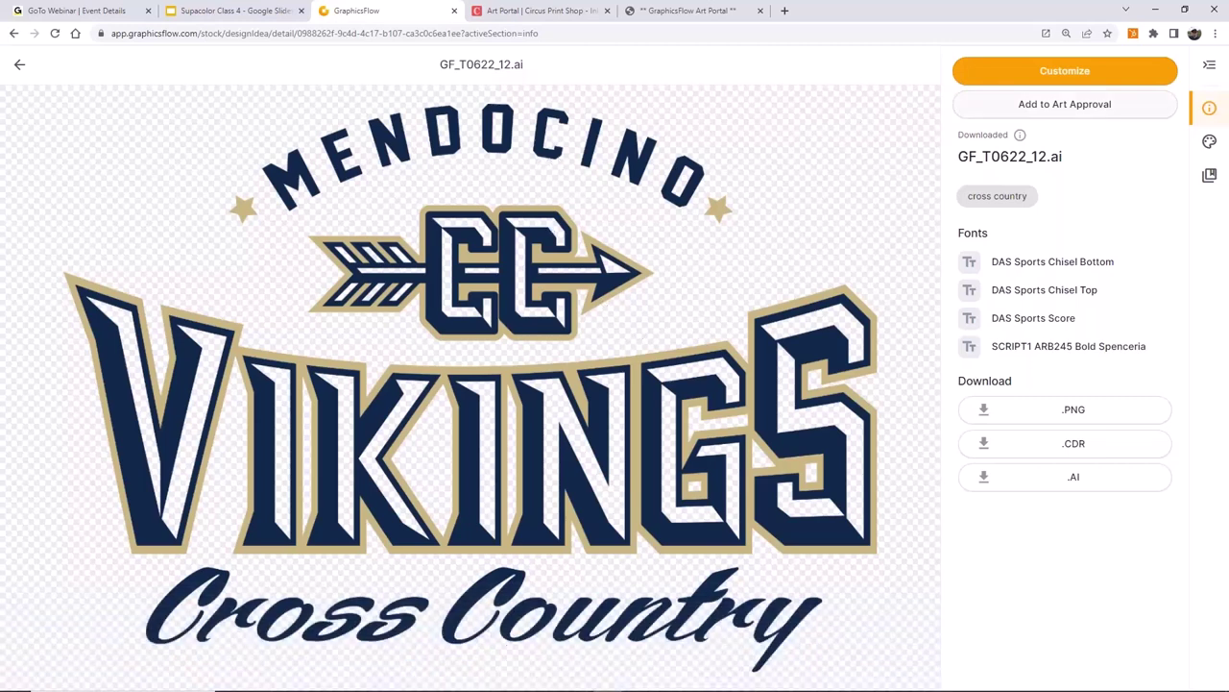
- Customize the design, replacing MENDOCINO with CENTRAL and Cross Country with Football
click(1028, 74)
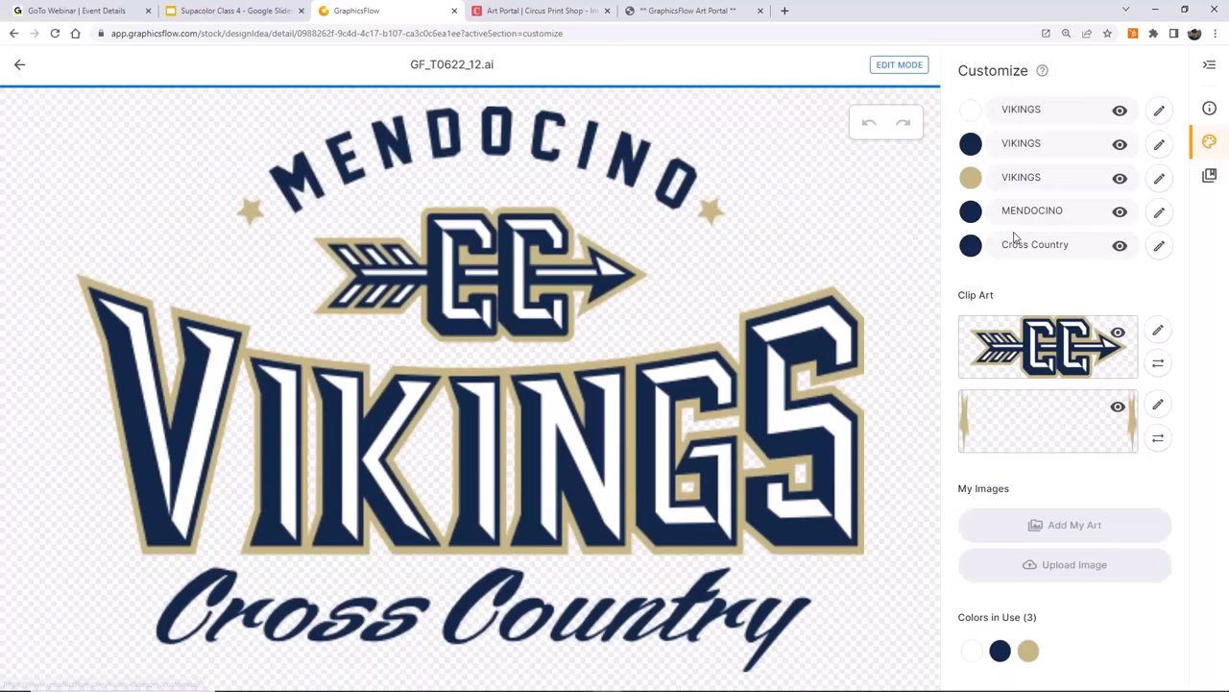
double_click(1070, 210)
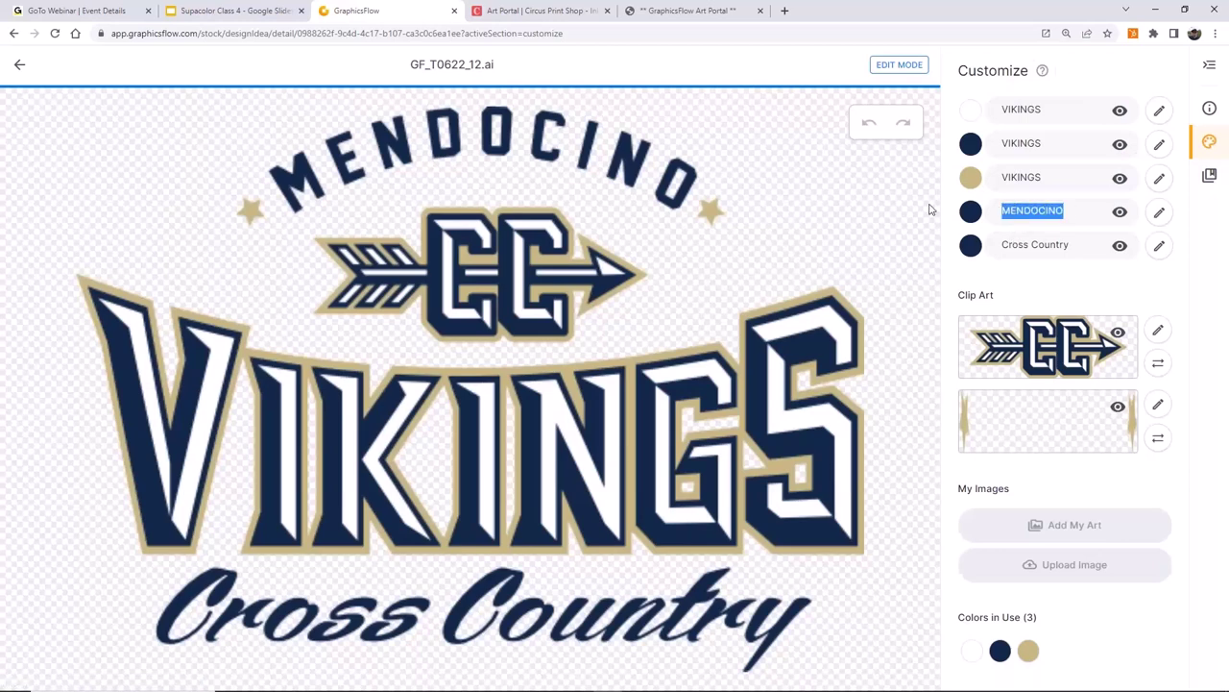
text(C)
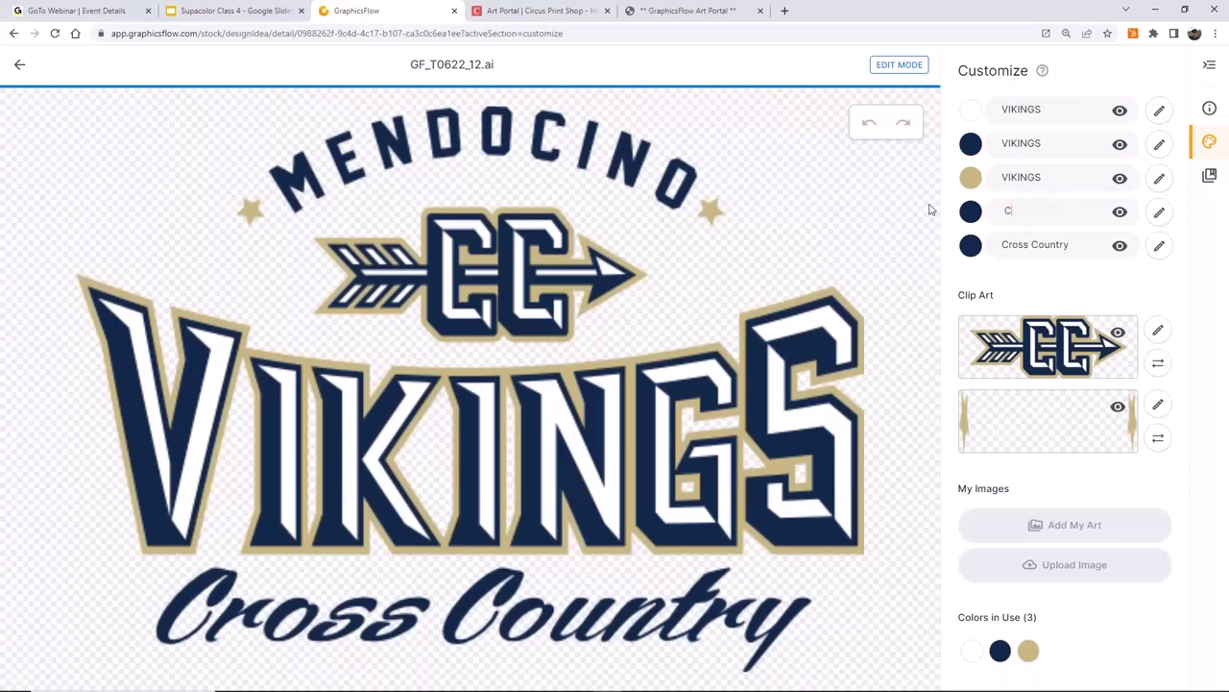
text(ENTRAL)
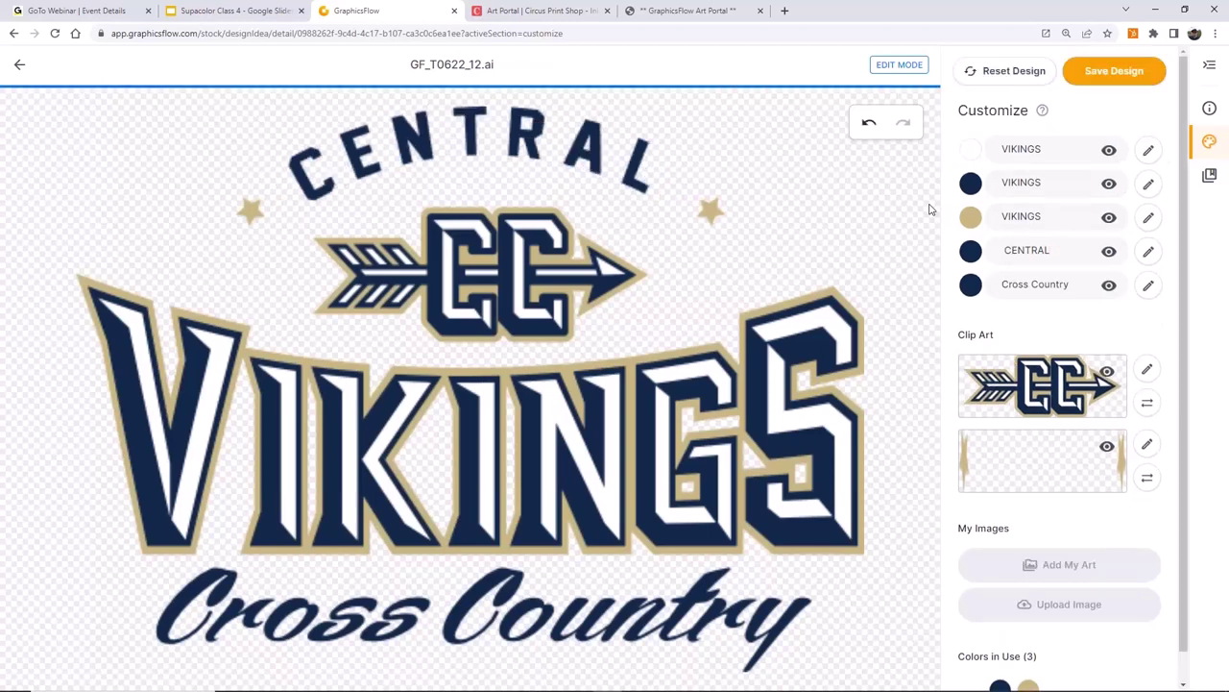
click(1004, 248)
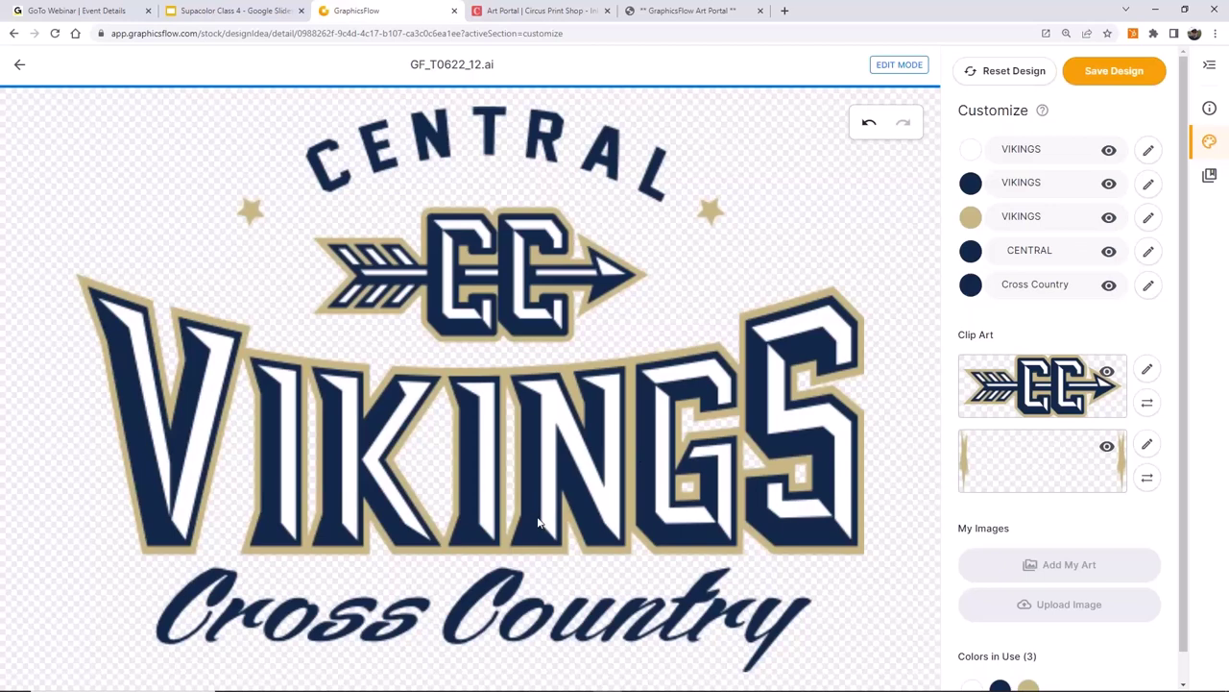
double_click(1076, 286)
drag(1071, 284, 973, 284)
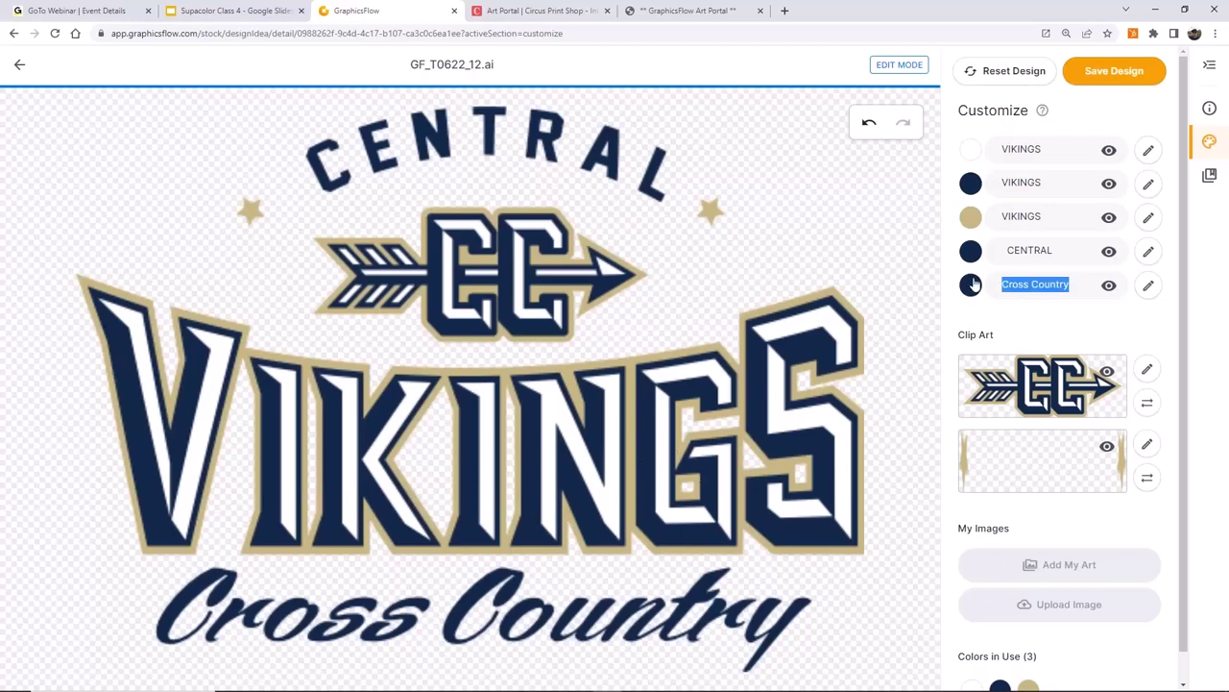
text(Football)
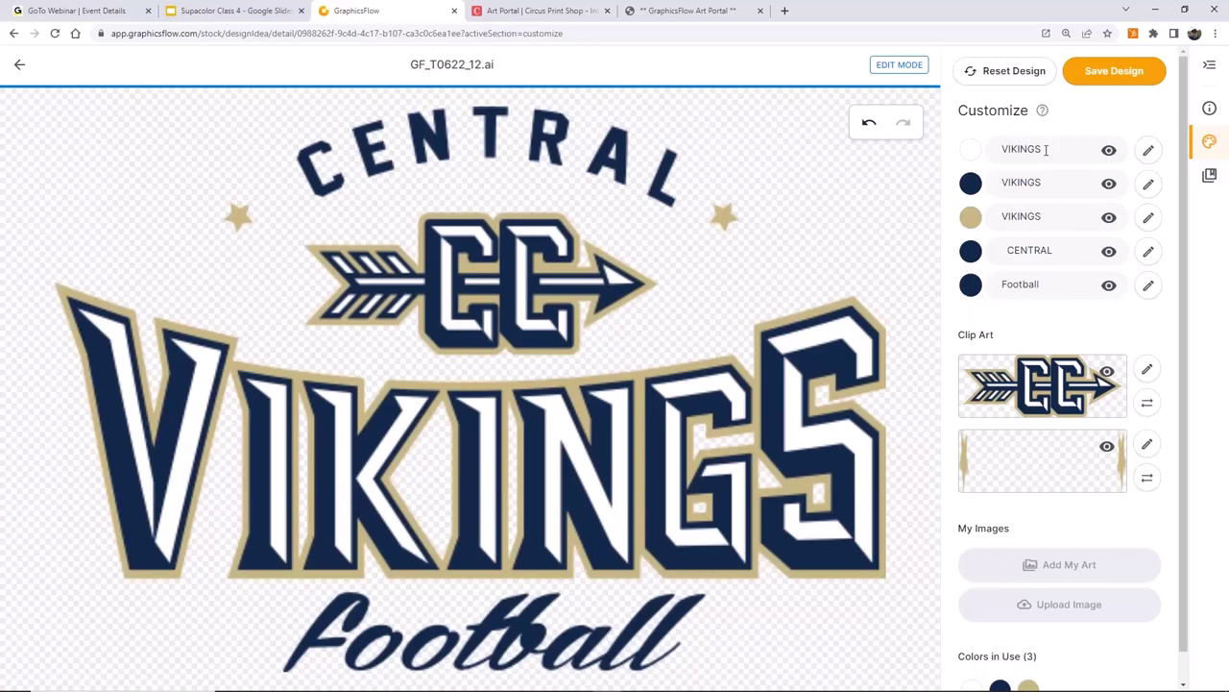
- Replace VIKINGS with COUGARS in all three text layers and toggle the second clip-art layer's visibility
drag(1047, 151, 970, 156)
text(COUGARS)
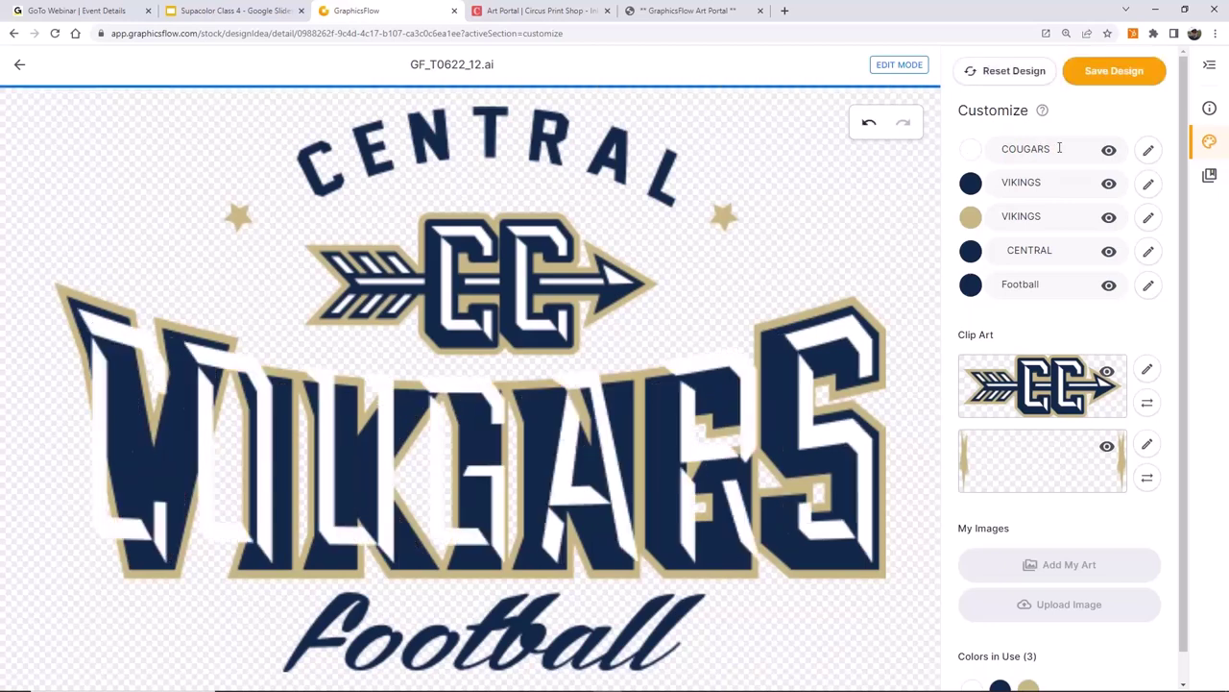
drag(1058, 149, 962, 142)
key(ctrl+c)
drag(1047, 183, 937, 183)
key(ctrl+v)
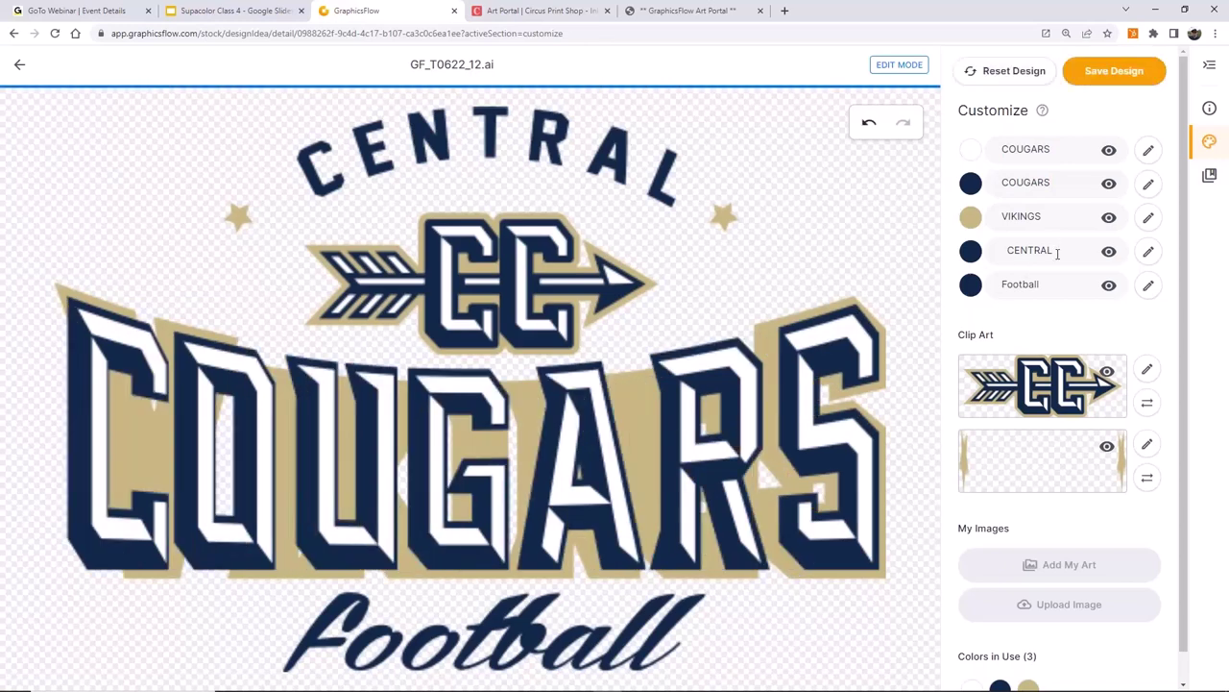
drag(1058, 220, 922, 218)
key(ctrl+v)
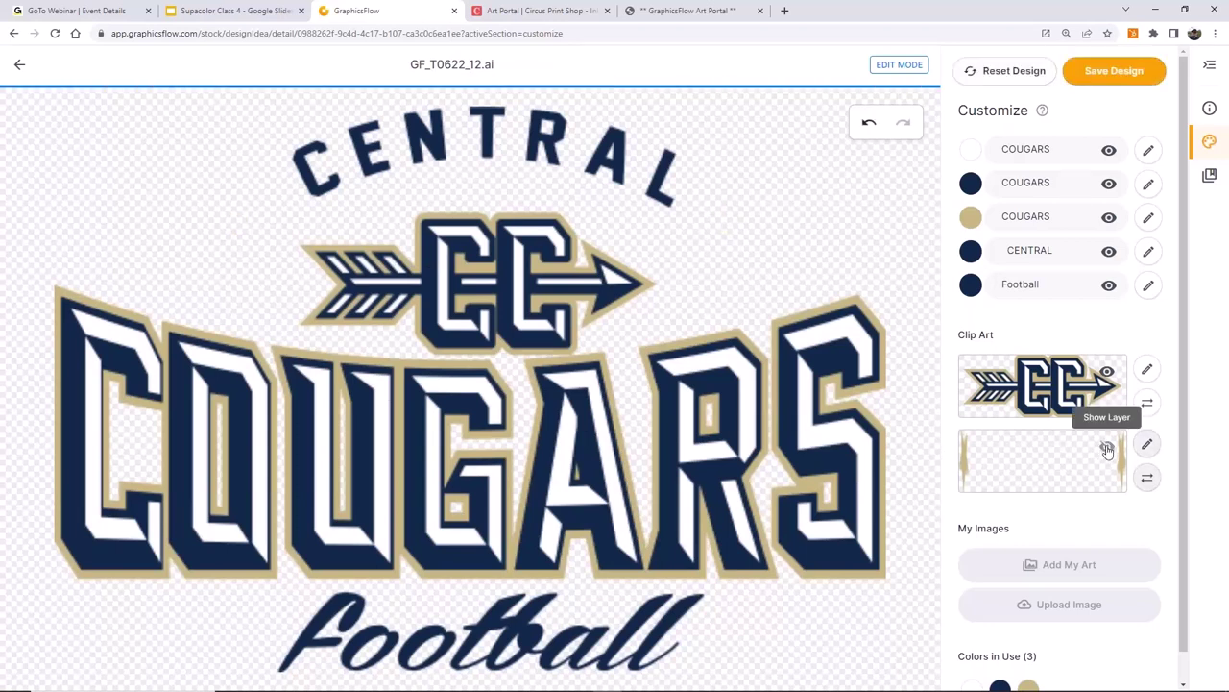
click(1107, 449)
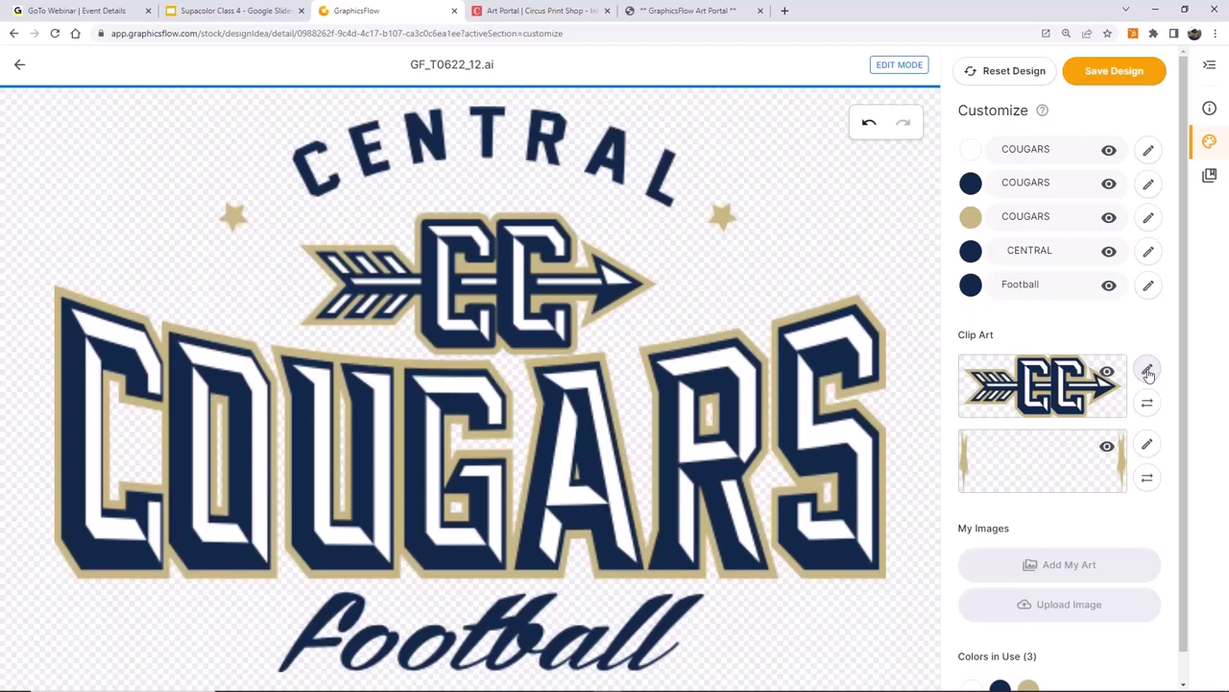
- Replace the arrow clip art with the brown cougar head found by searching 'cougar'
click(1148, 371)
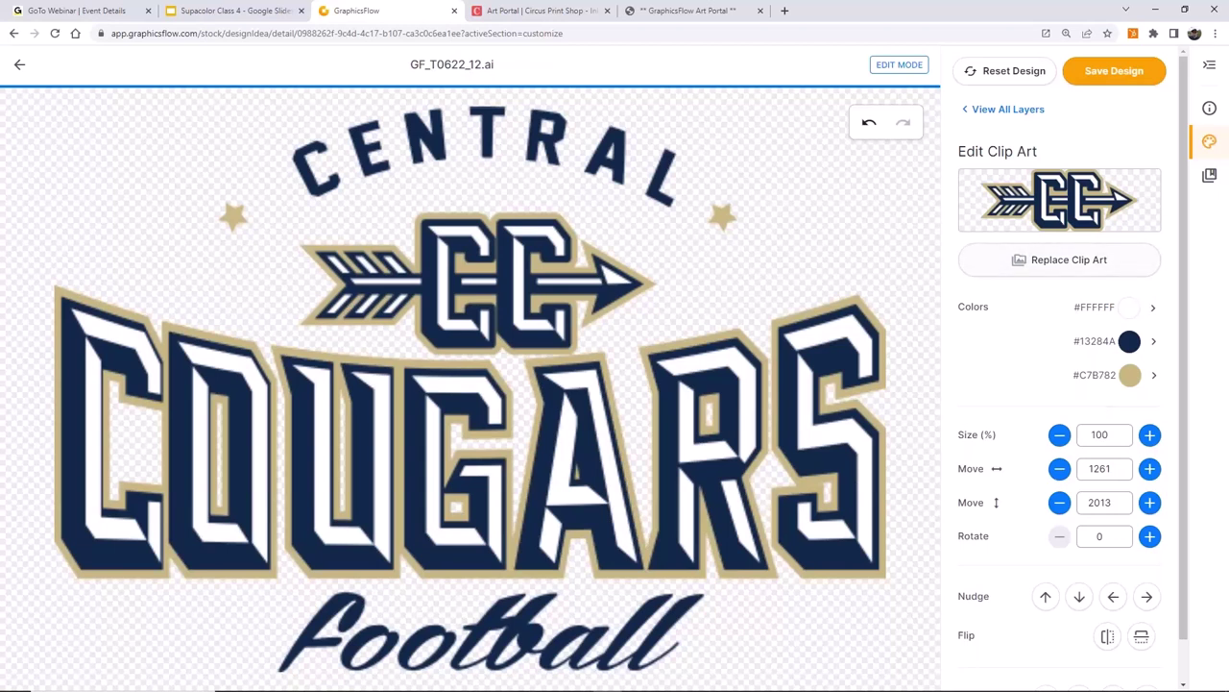
click(1060, 267)
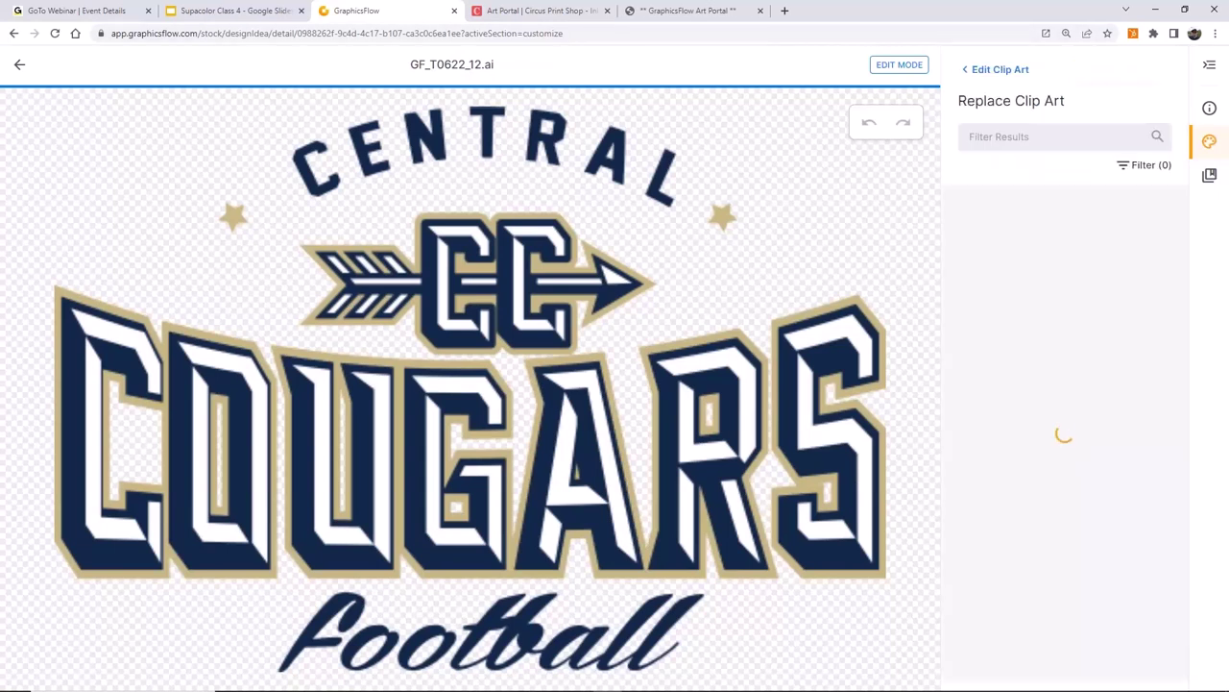
click(1004, 135)
text(cougar)
drag(1187, 276, 1189, 485)
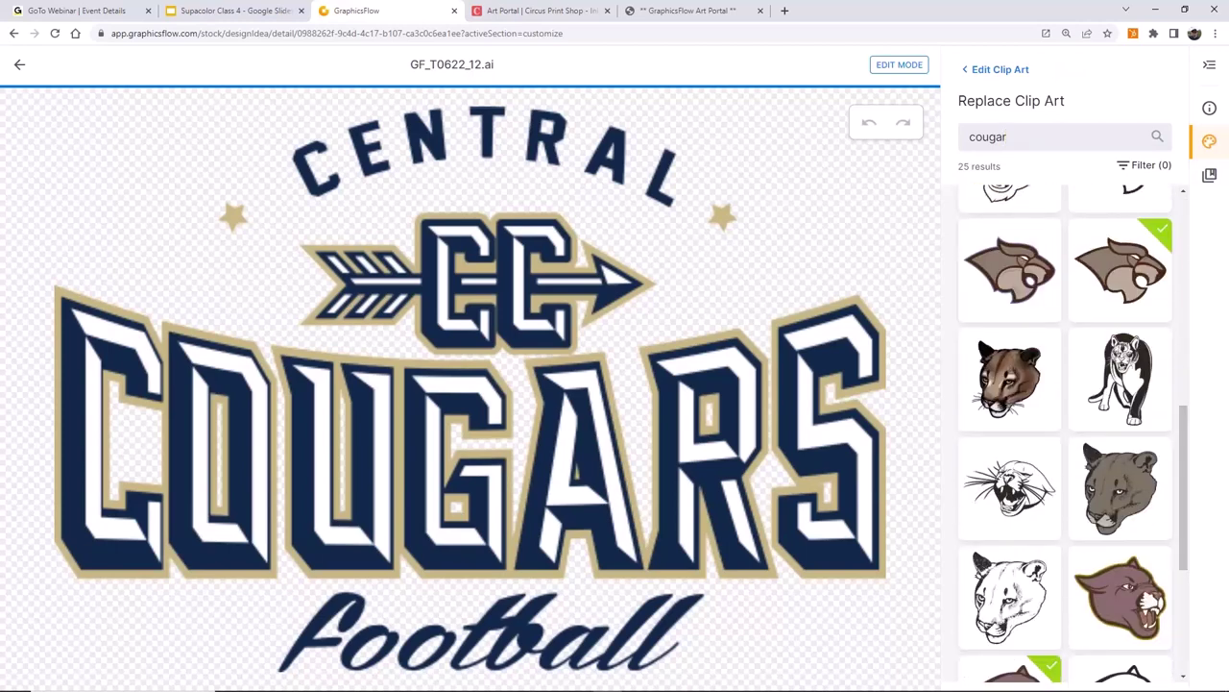
click(1133, 276)
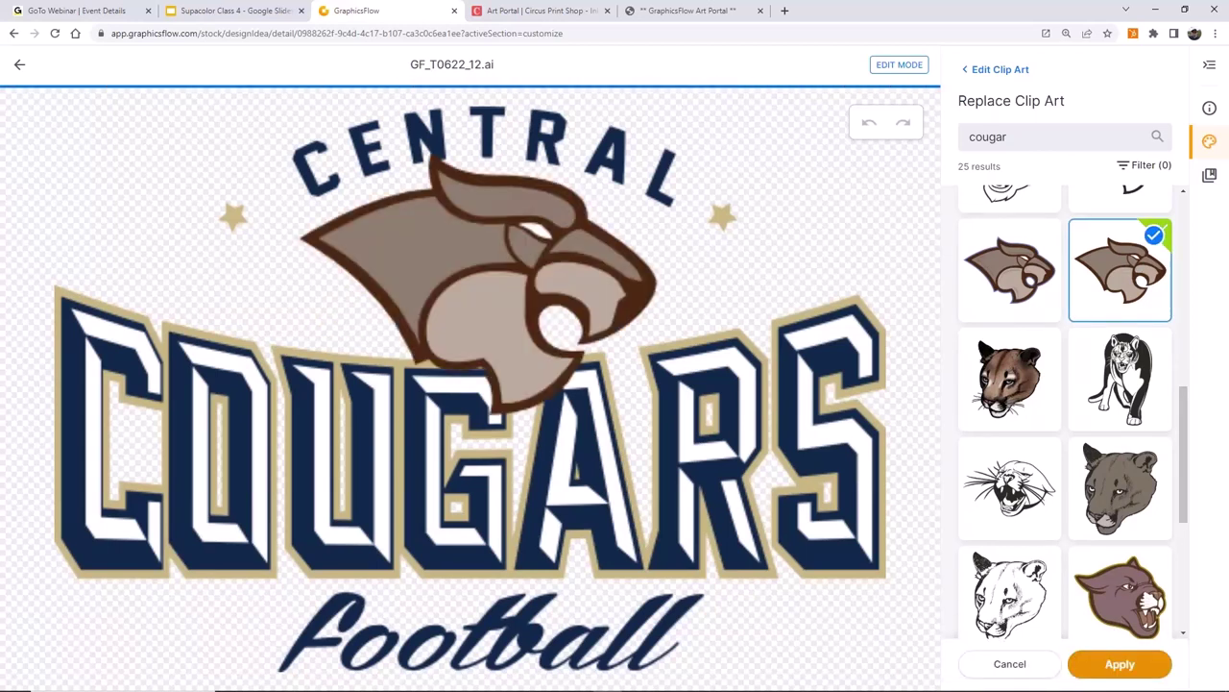
click(1120, 663)
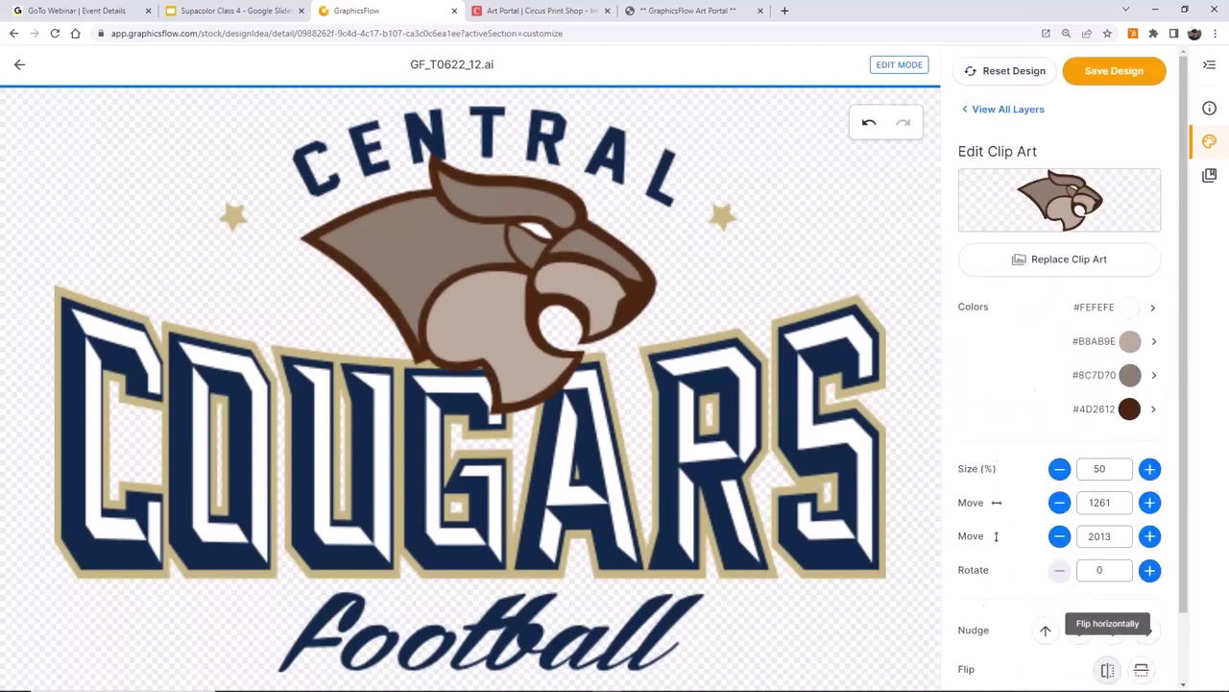